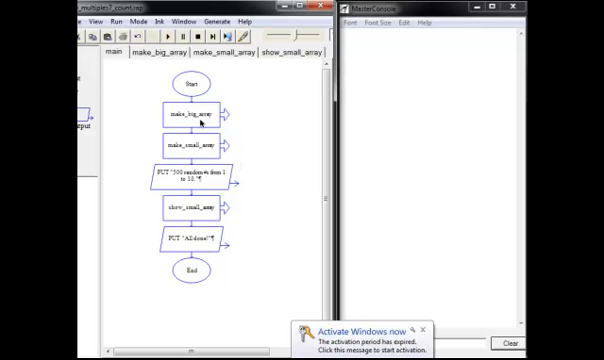
Show the make_big_array subchart that fills 500 slots with random numbers 1-10
click(158, 52)
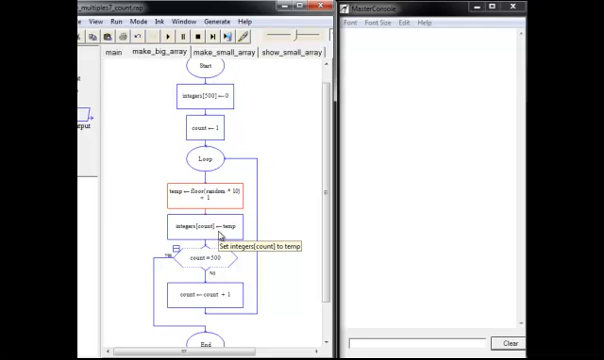
Show the make_small_array subchart that tallies occurrences into a 10-element results array
click(224, 52)
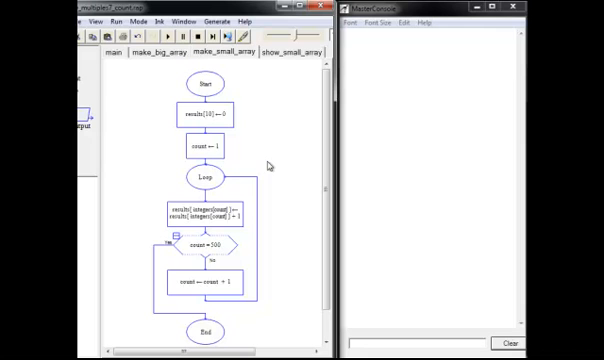
Show the show_small_array subchart that prints each number's count to the console
click(276, 52)
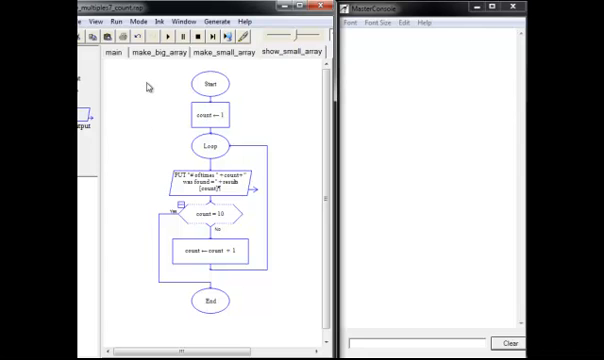
Run the program compiled twice so MasterConsole lists two sets of counts for 500 numbers
click(116, 21)
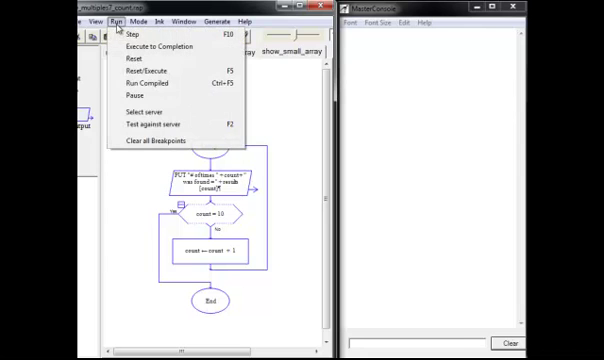
click(147, 83)
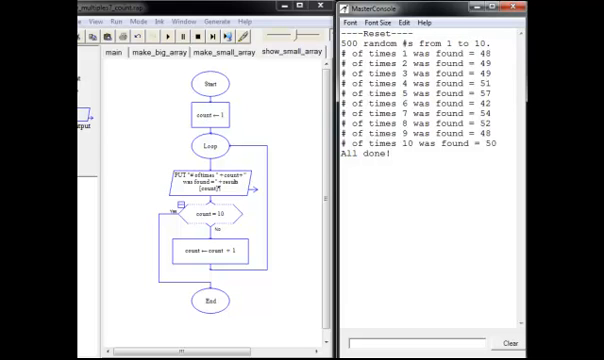
click(116, 21)
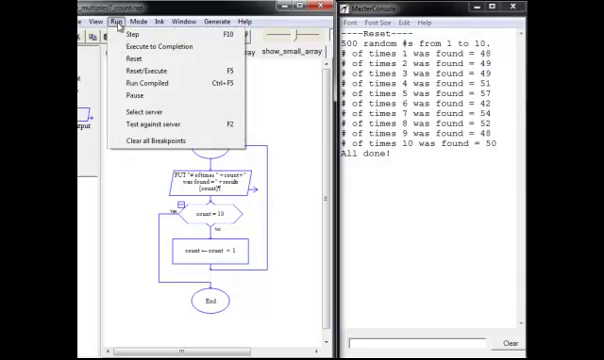
click(150, 83)
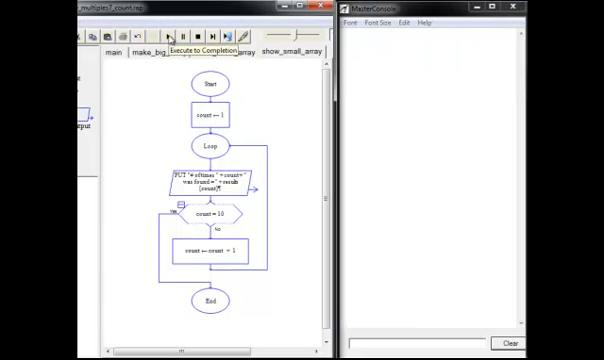
Start a fresh animated run that traces execution through the make_big_array loop
click(171, 37)
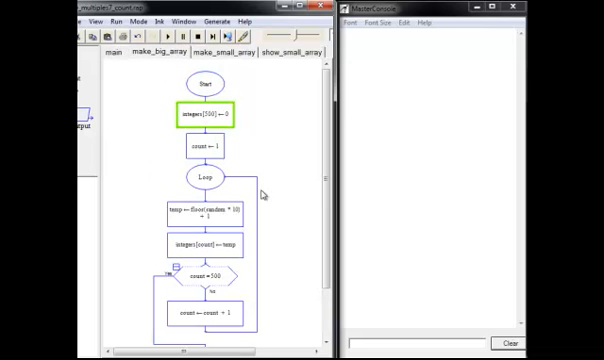